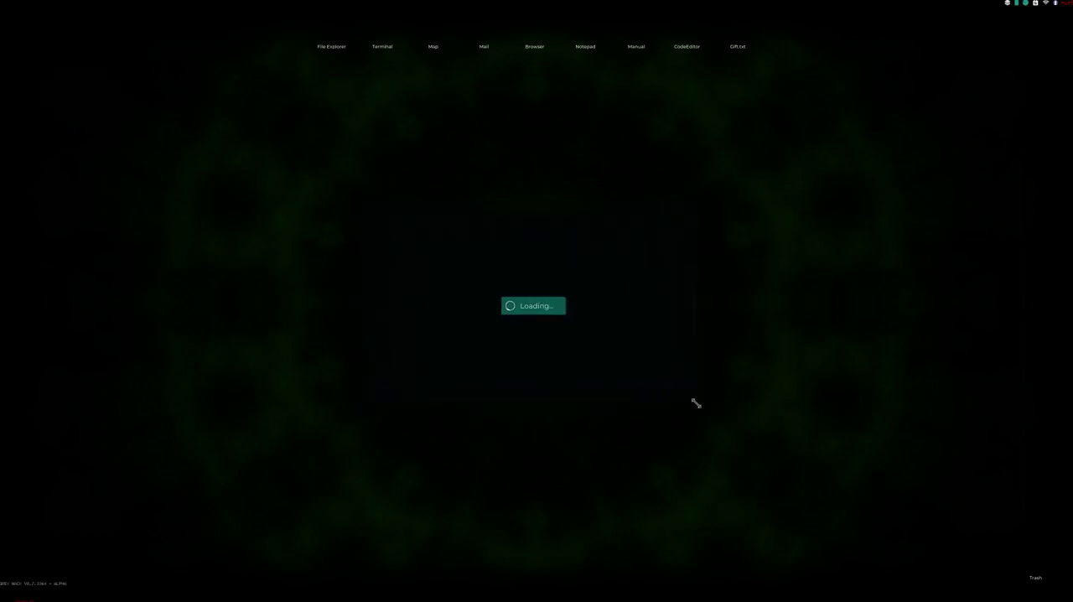
pyautogui.moveTo(721, 444); pyautogui.dragTo(737, 466)
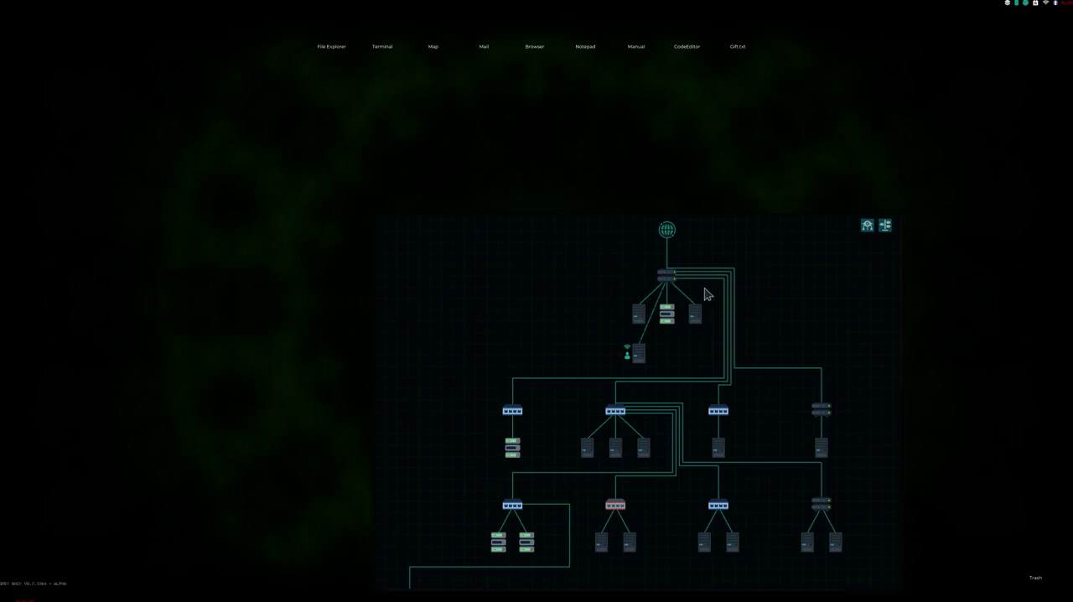
pyautogui.moveTo(775, 444); pyautogui.dragTo(763, 346)
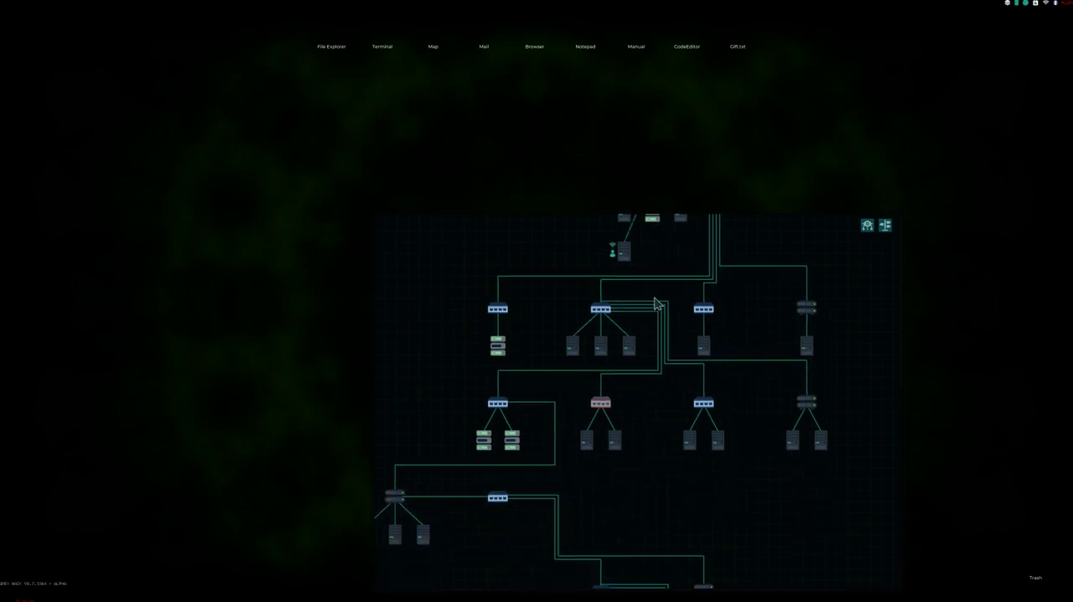
pyautogui.moveTo(656, 305); pyautogui.dragTo(681, 407)
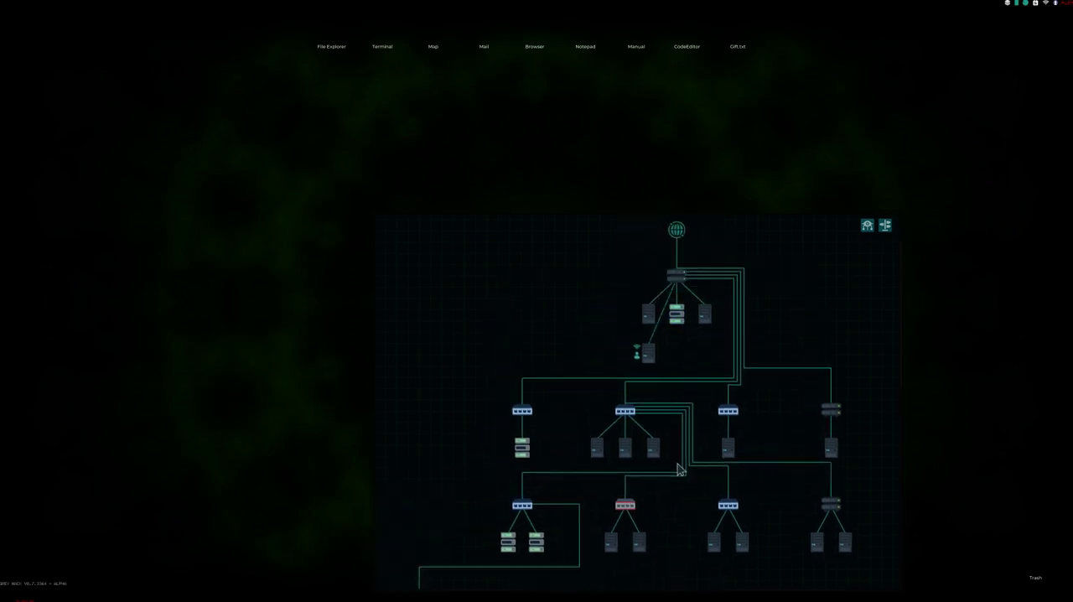
pyautogui.moveTo(680, 488); pyautogui.dragTo(671, 384)
pyautogui.moveTo(675, 456); pyautogui.dragTo(667, 411)
pyautogui.moveTo(667, 469); pyautogui.dragTo(662, 314)
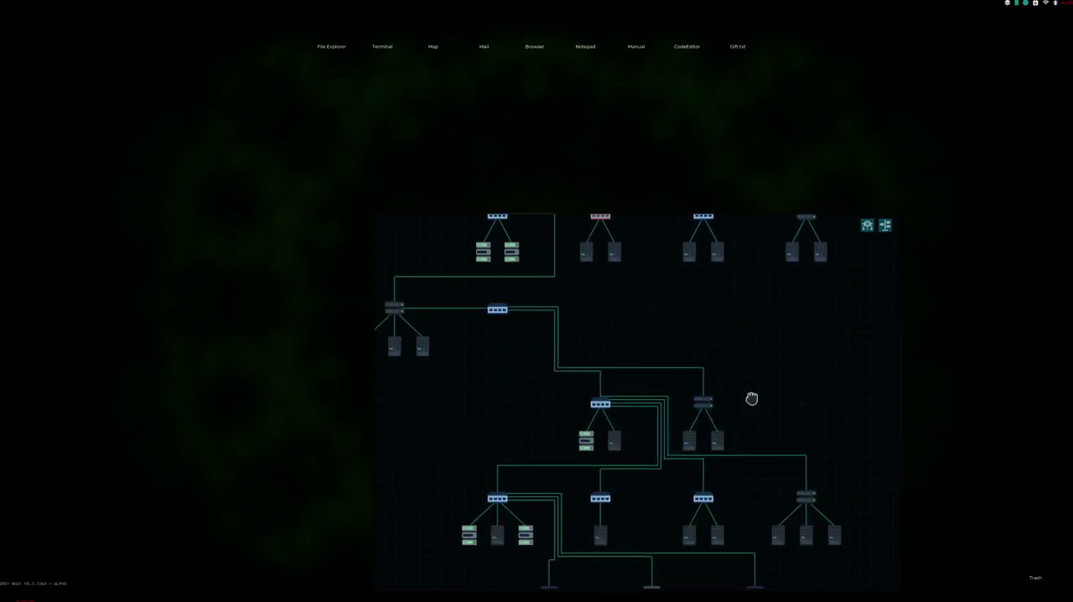
pyautogui.moveTo(745, 524); pyautogui.dragTo(730, 403)
pyautogui.moveTo(714, 562); pyautogui.dragTo(762, 416)
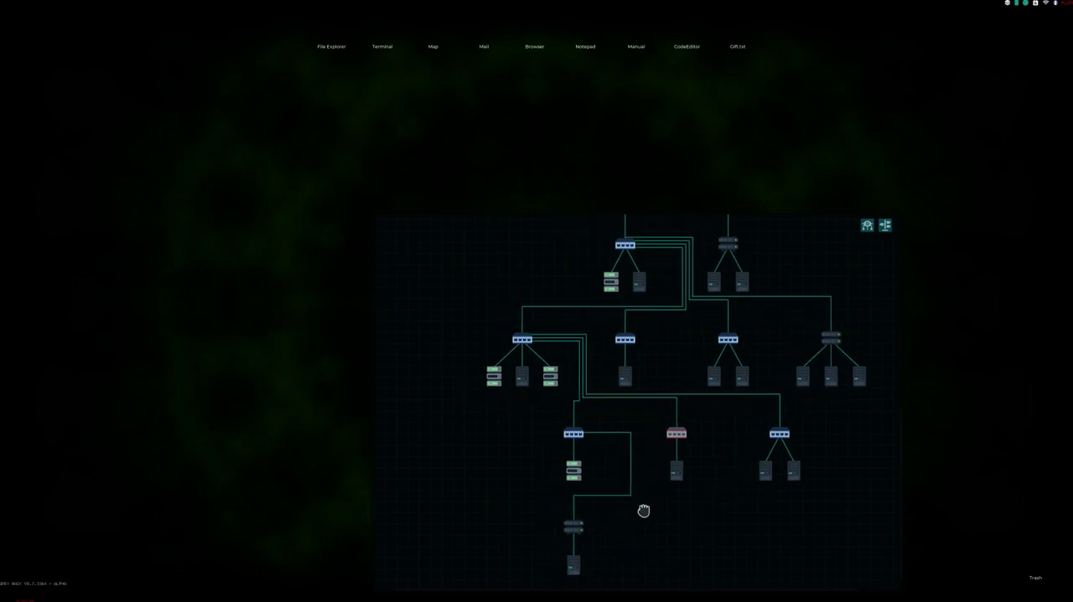
pyautogui.scroll(-1, 643, 510)
pyautogui.scroll(1, 673, 498)
pyautogui.moveTo(692, 435); pyautogui.dragTo(704, 222)
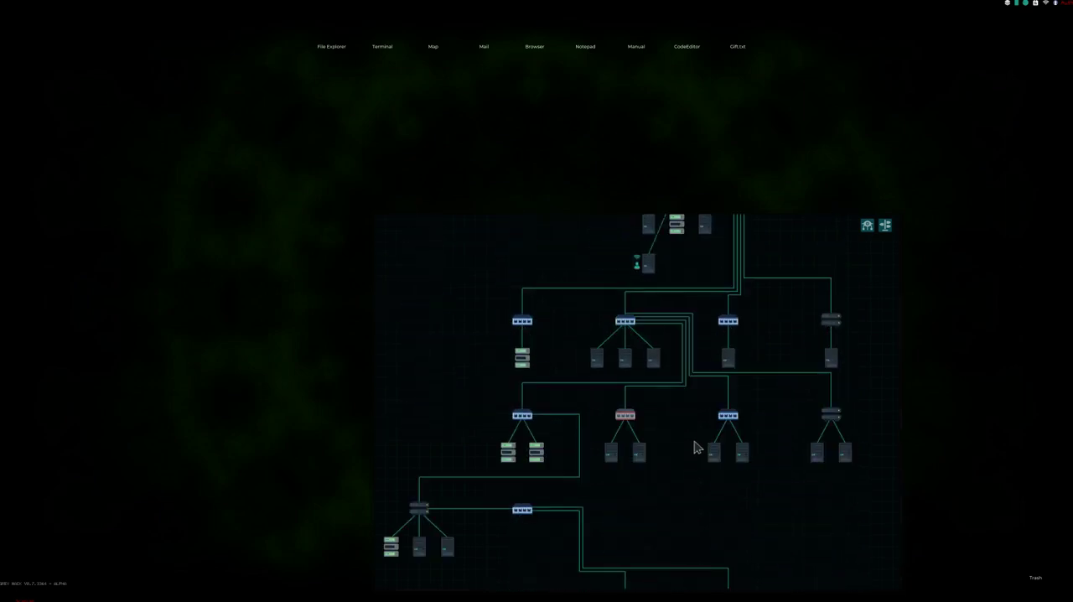
pyautogui.scroll(1, 682, 428)
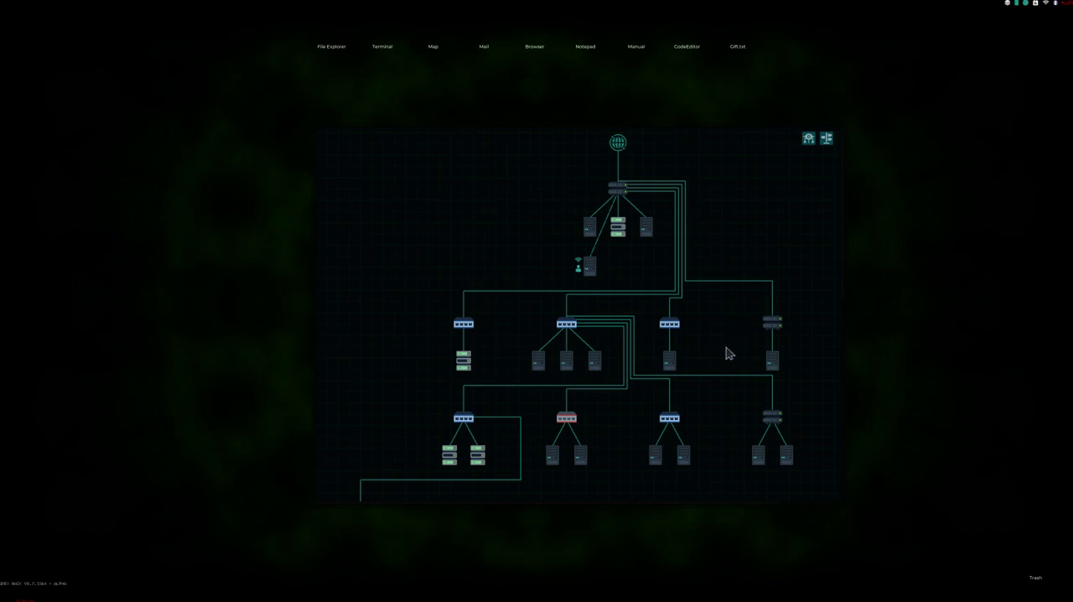
pyautogui.scroll(-3, 724, 323)
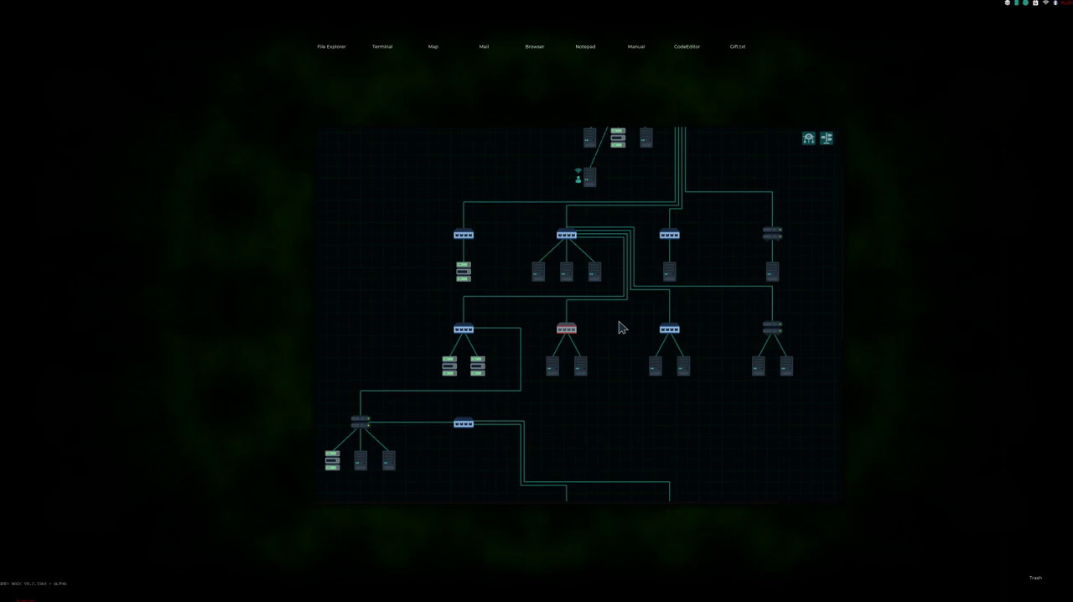
pyautogui.moveTo(620, 403); pyautogui.dragTo(612, 241)
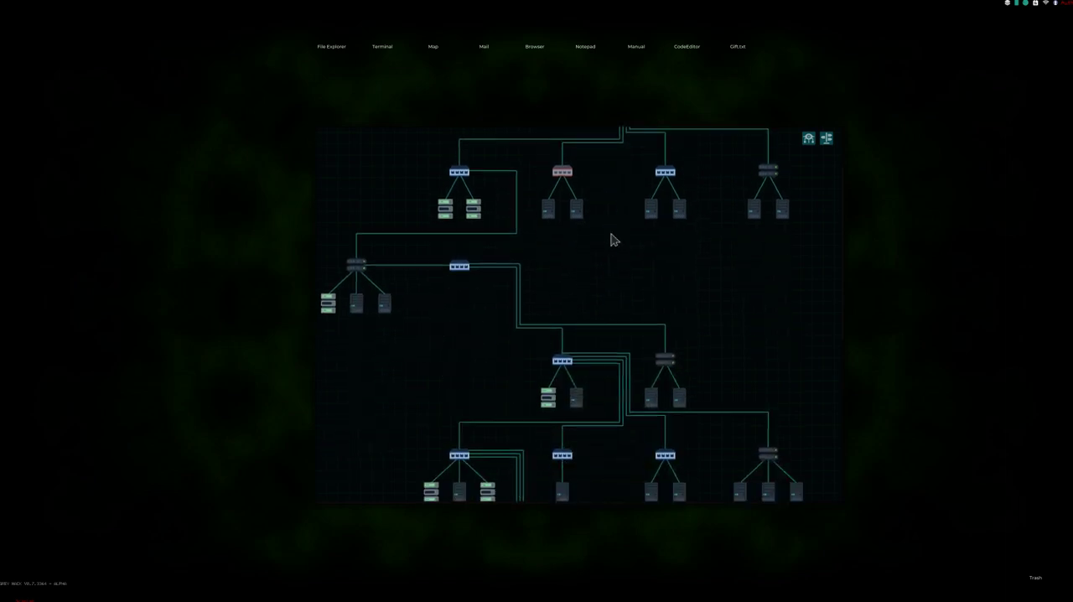
pyautogui.moveTo(617, 323); pyautogui.dragTo(622, 329)
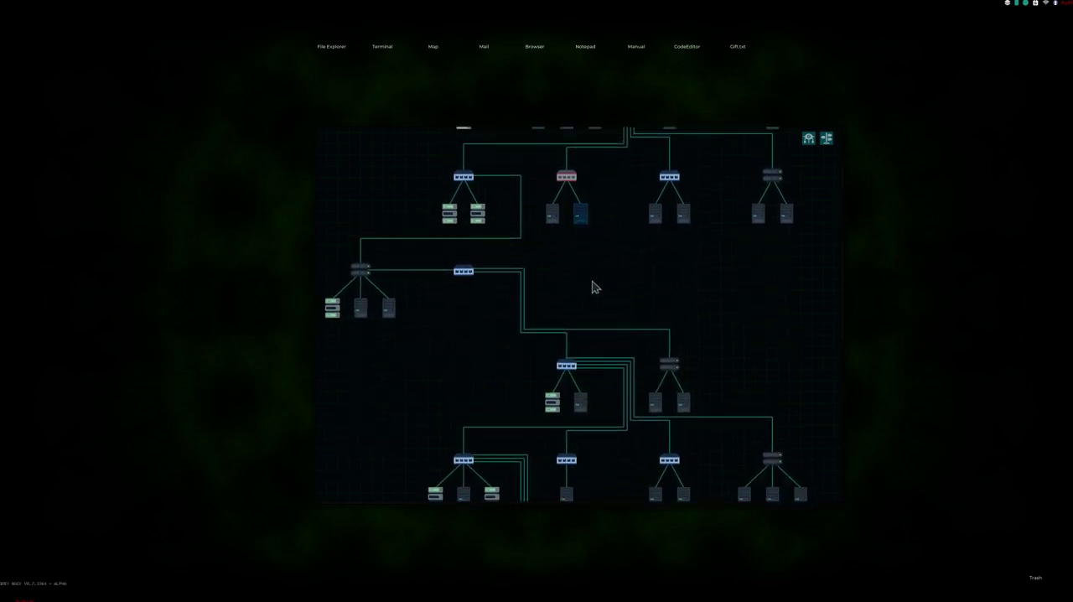
pyautogui.moveTo(614, 223); pyautogui.dragTo(608, 402)
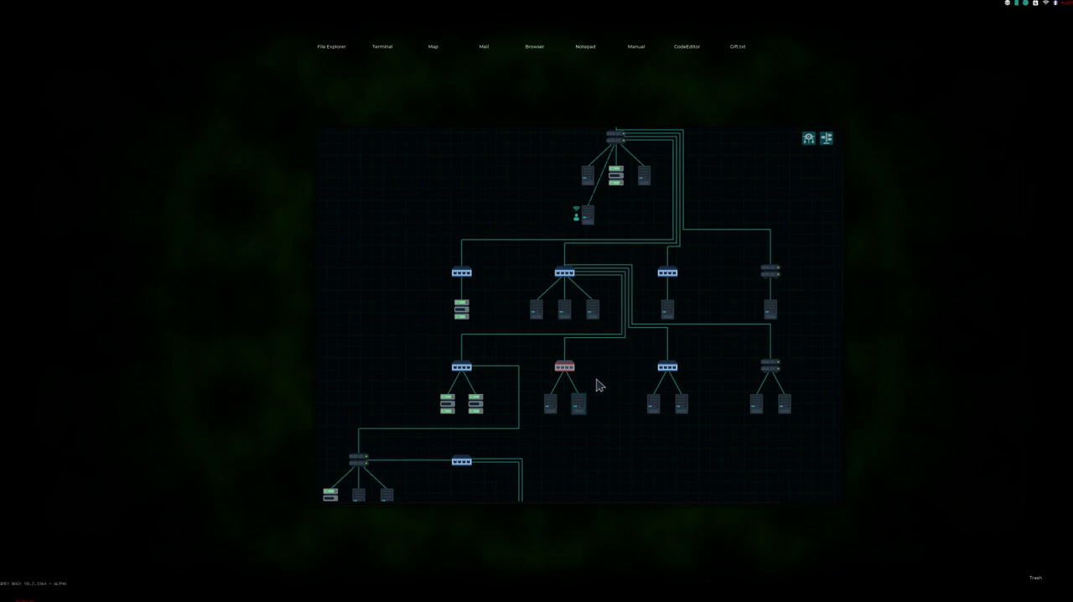
pyautogui.scroll(2, 635, 373)
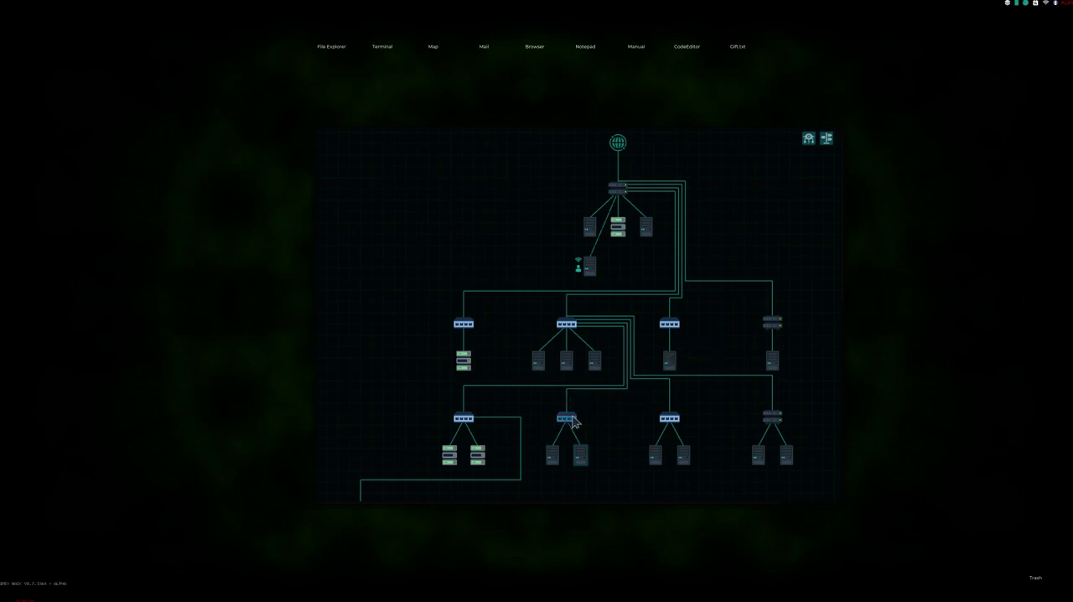
pyautogui.moveTo(606, 439); pyautogui.dragTo(606, 338)
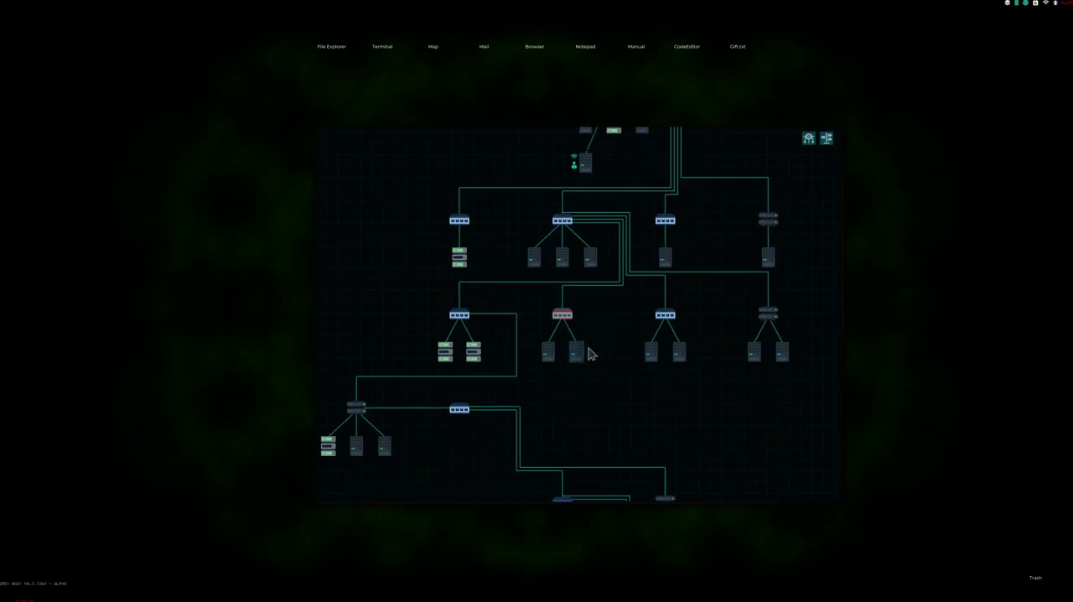
pyautogui.moveTo(721, 436); pyautogui.dragTo(725, 393)
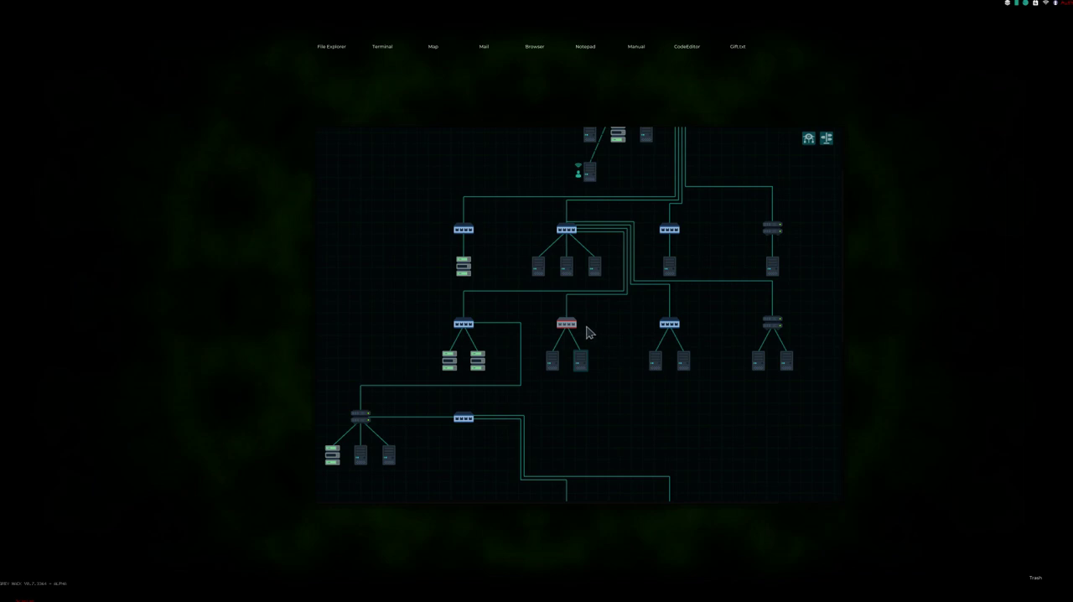
pyautogui.moveTo(751, 432); pyautogui.dragTo(752, 373)
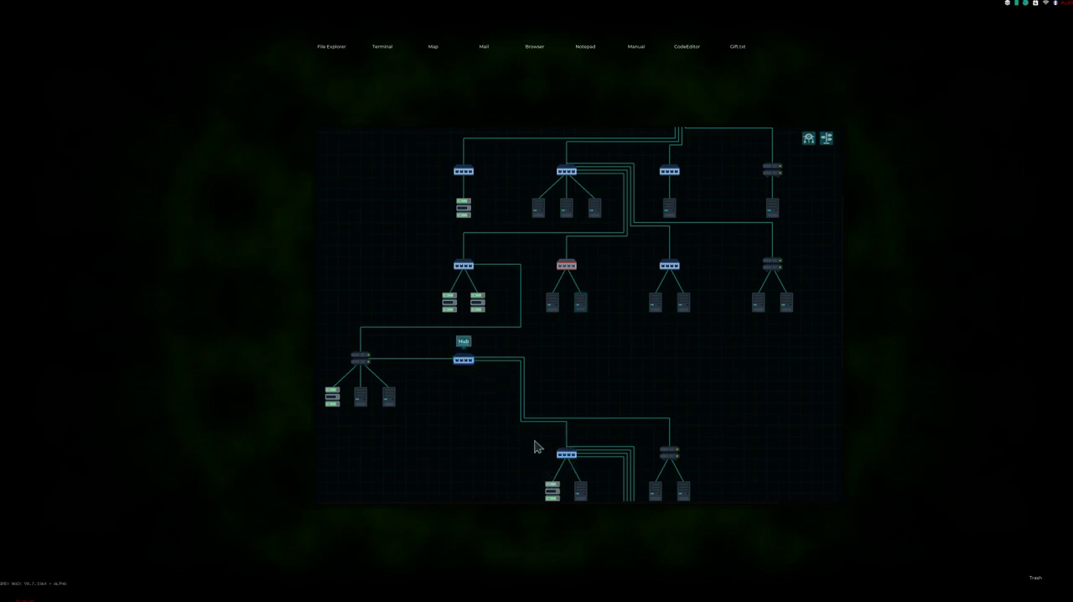
pyautogui.rightClick(567, 266)
pyautogui.click(604, 270)
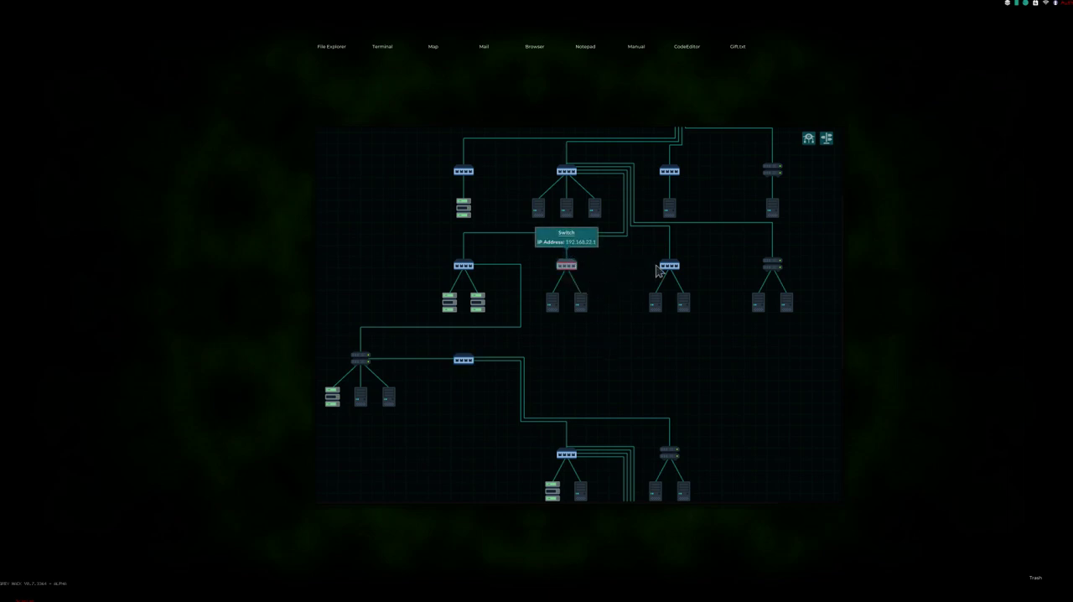
pyautogui.moveTo(621, 251); pyautogui.dragTo(625, 377)
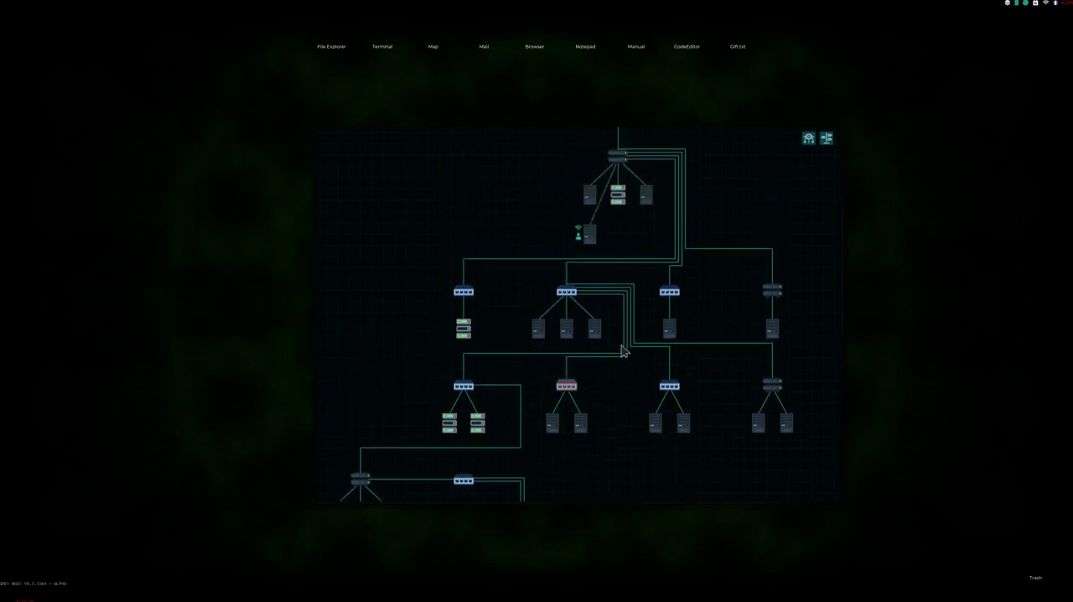
pyautogui.rightClick(772, 384)
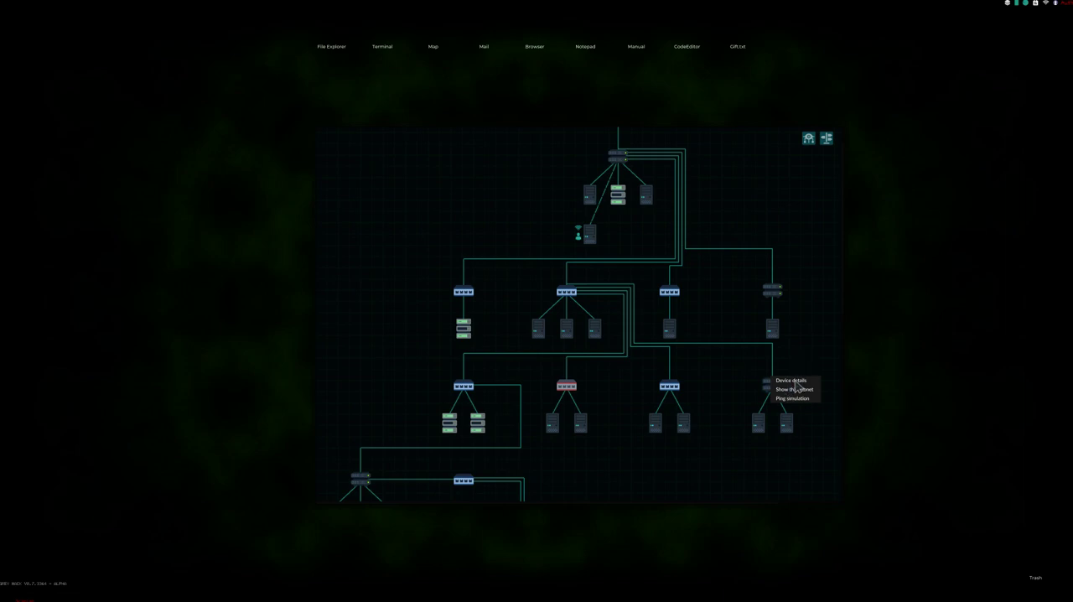
pyautogui.click(791, 380)
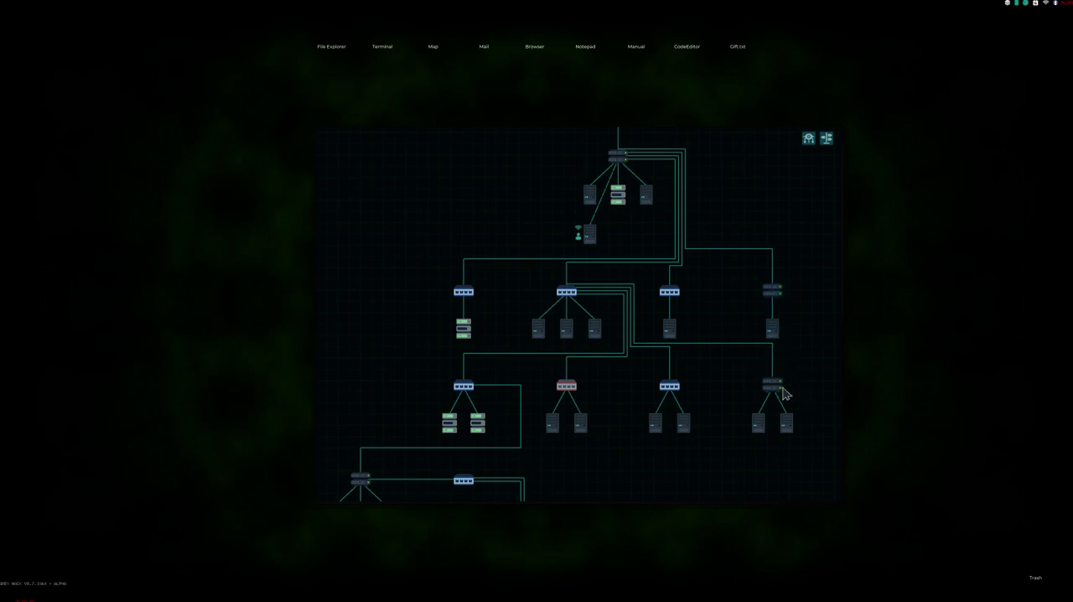
pyautogui.click(771, 290)
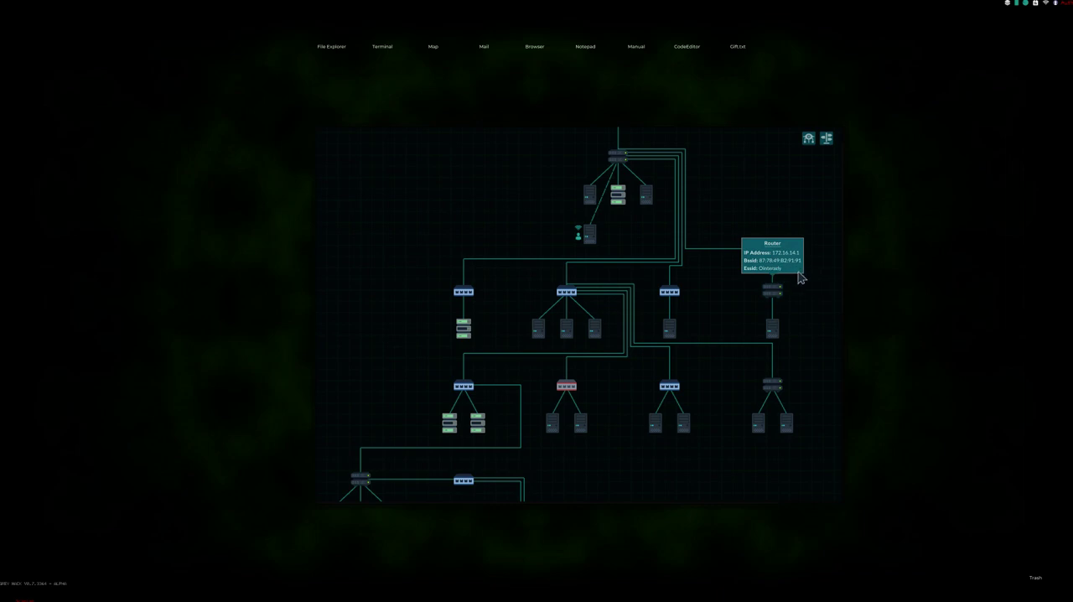
pyautogui.click(708, 230)
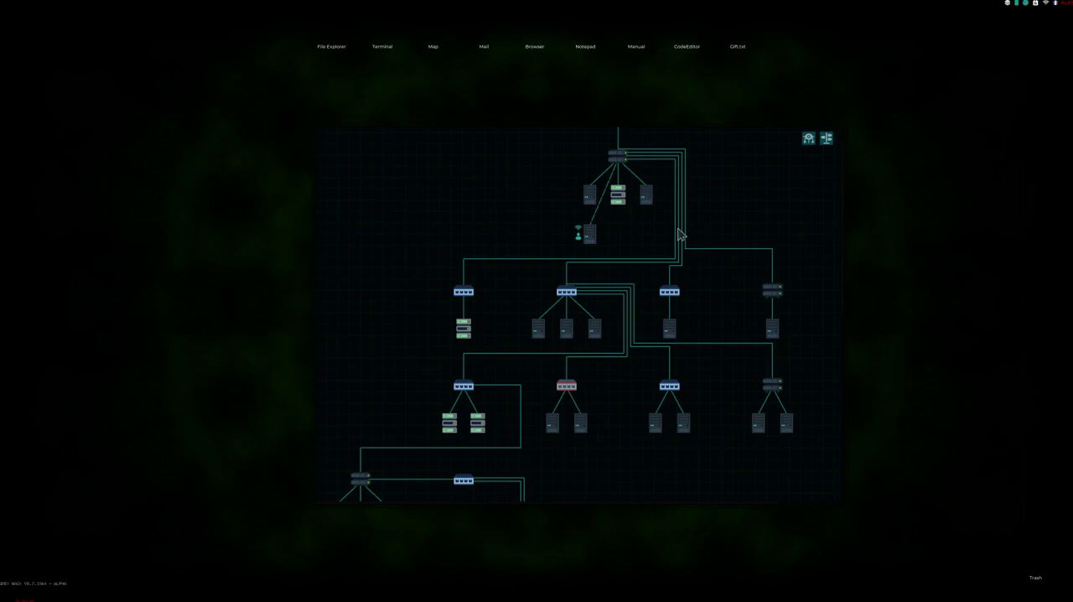
pyautogui.scroll(-1, 686, 248)
# Step: View Device details for the top and right routers, then drag the Map window up-left
pyautogui.rightClick(605, 186)
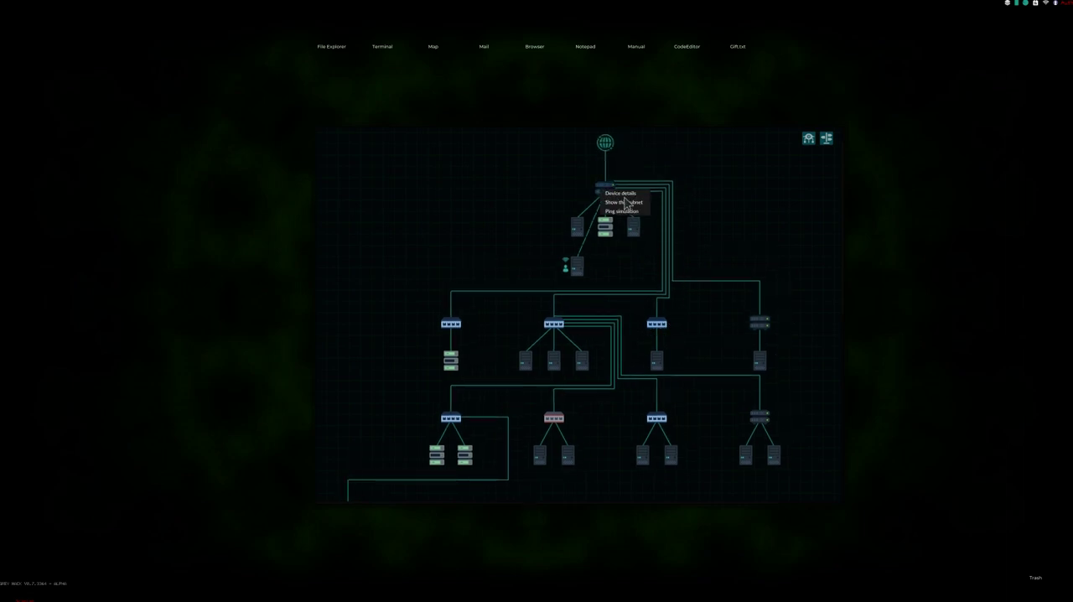
pyautogui.click(622, 193)
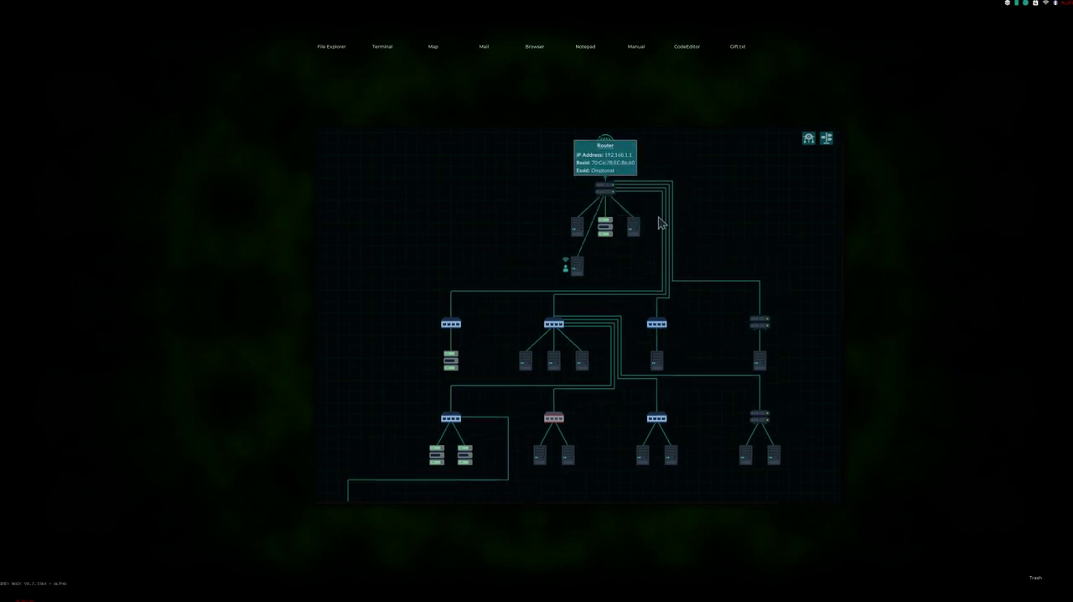
pyautogui.rightClick(756, 319)
pyautogui.click(772, 321)
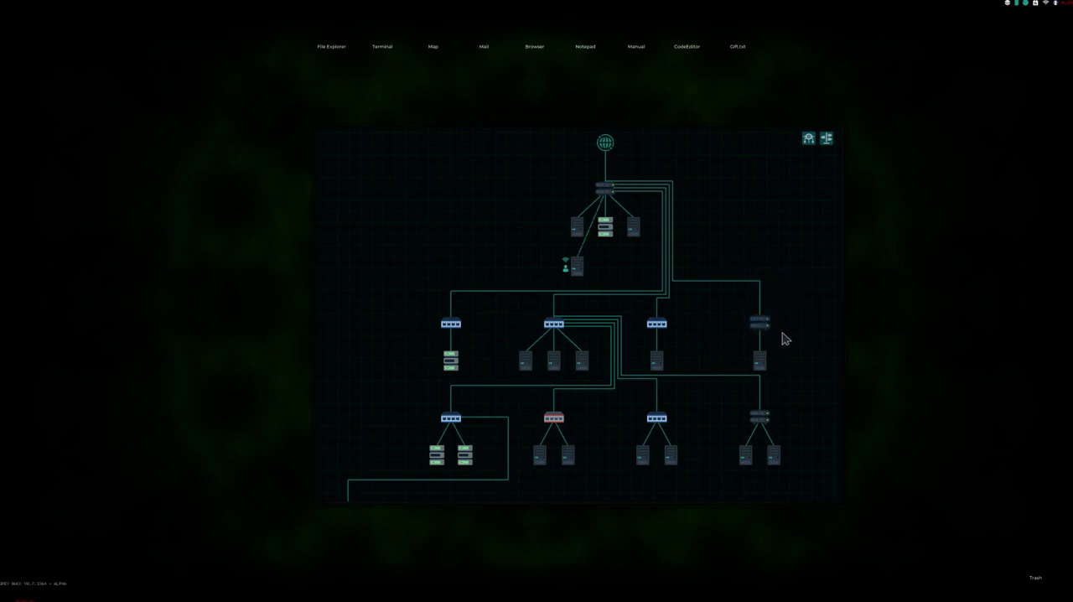
pyautogui.moveTo(379, 123); pyautogui.dragTo(289, 97)
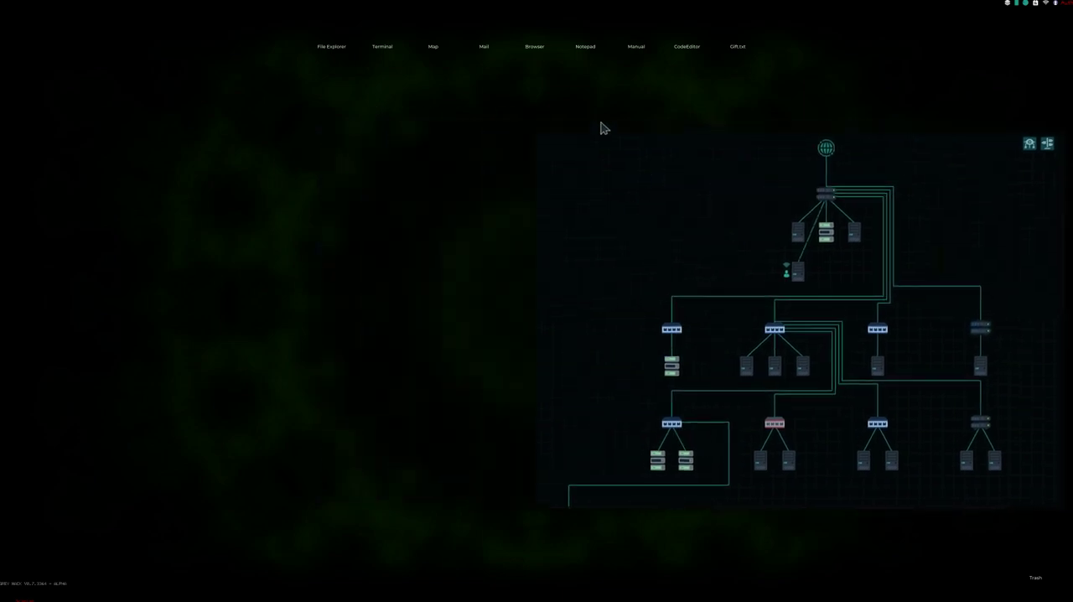